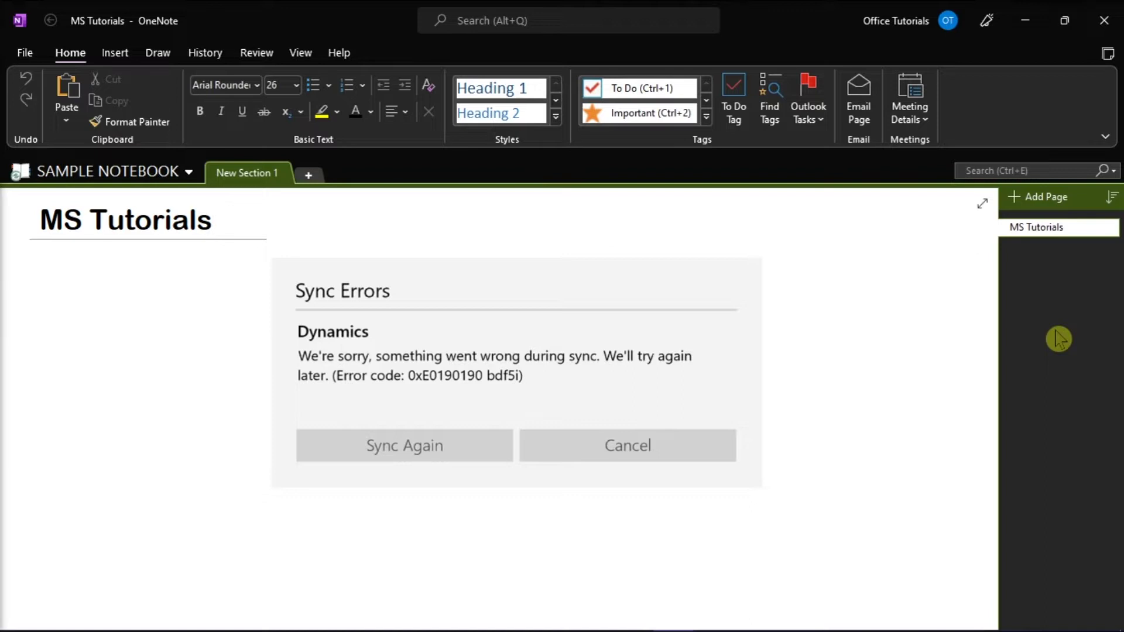
# - Copy the SAMPLE NOTEBOOK web address from the File > Info notebook list
pyautogui.click(28, 55)
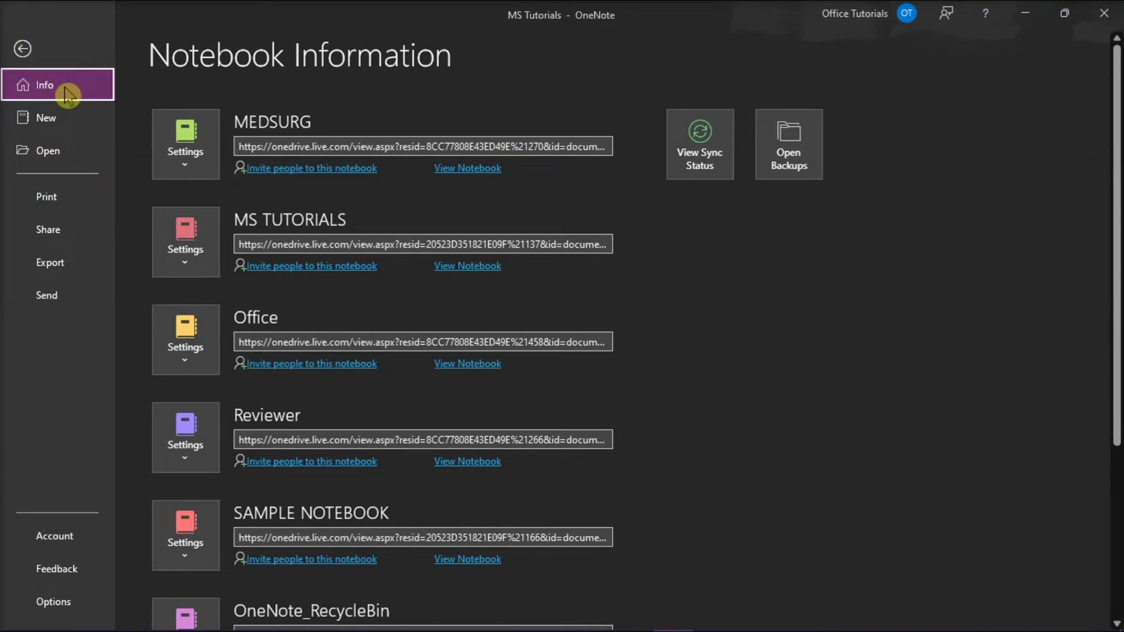
pyautogui.scroll(-3, 773, 377)
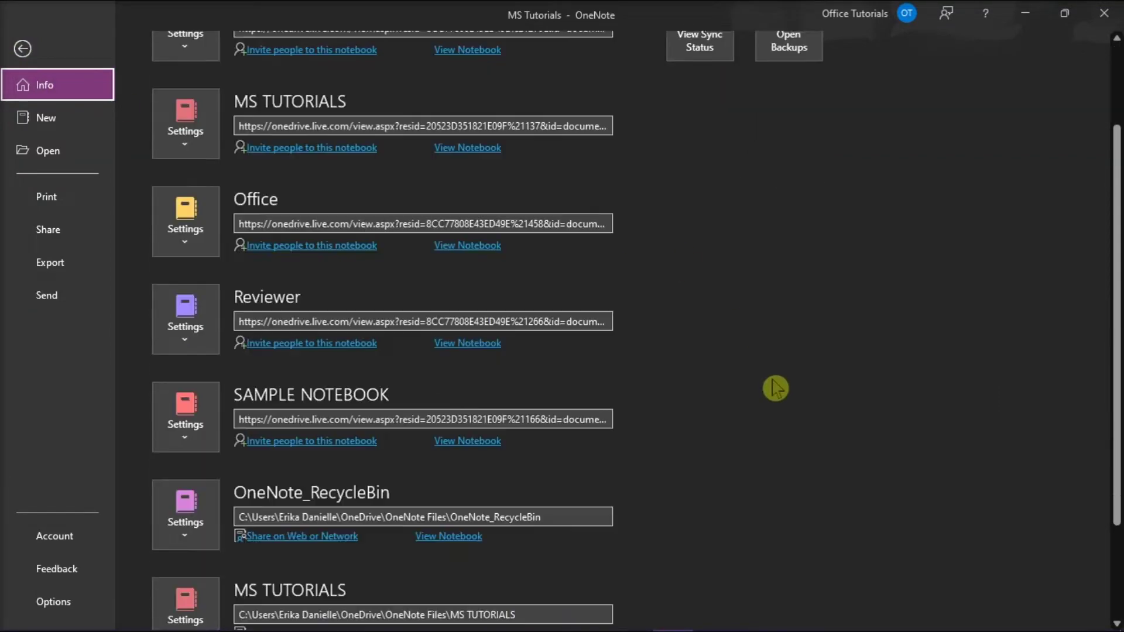
pyautogui.click(360, 419)
pyautogui.rightClick(360, 420)
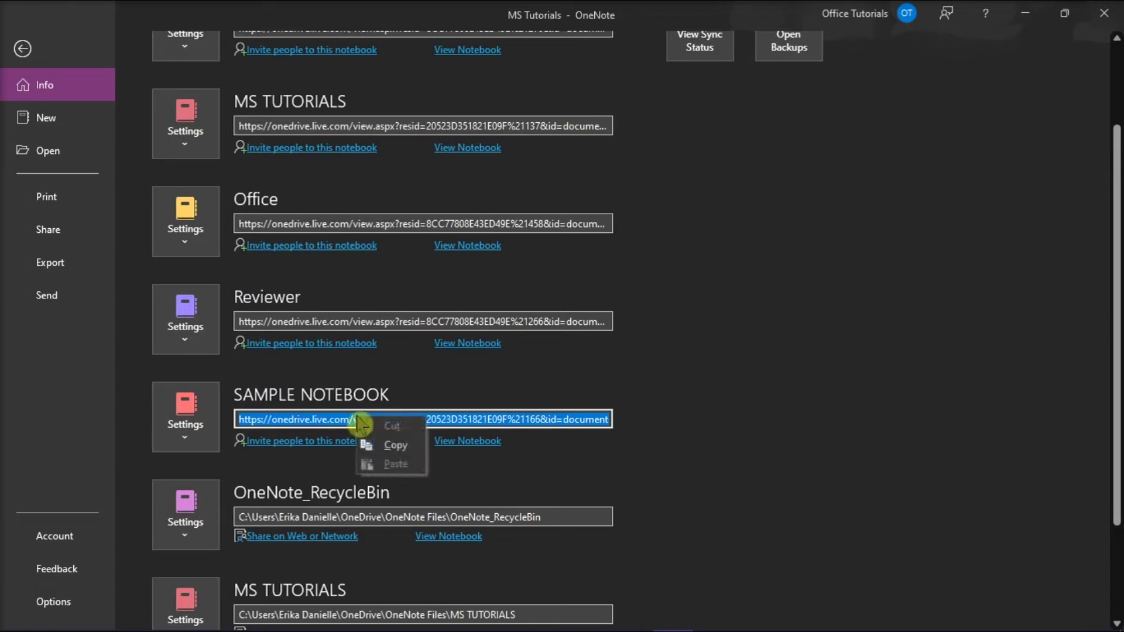
pyautogui.click(396, 445)
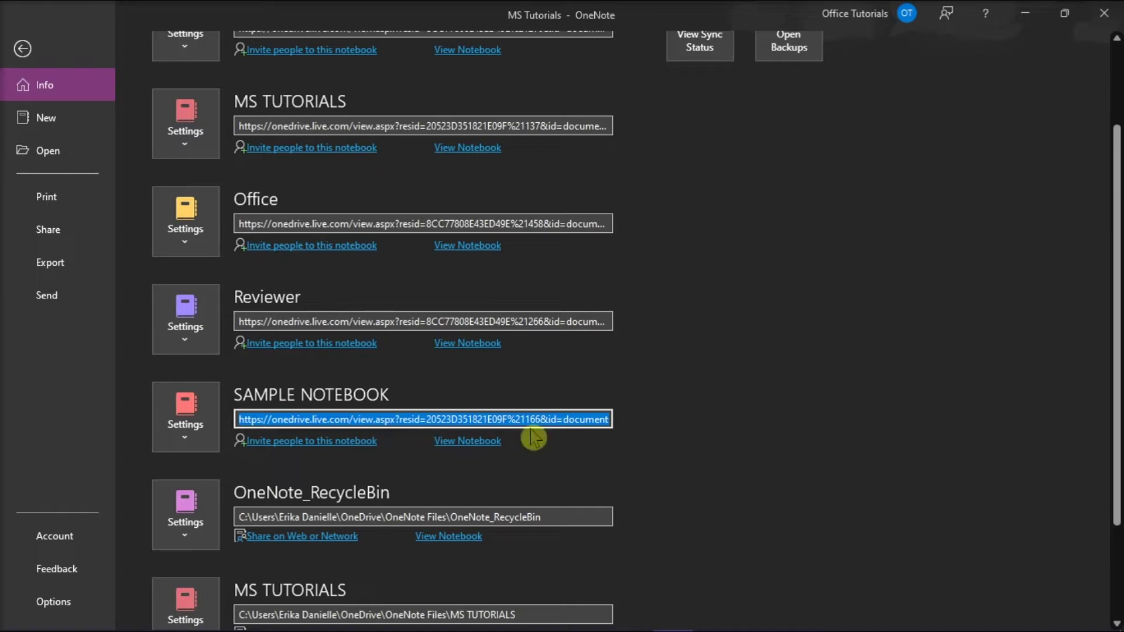
# - Paste the copied OneDrive address into Chrome's address bar and load it
pyautogui.click(754, 615)
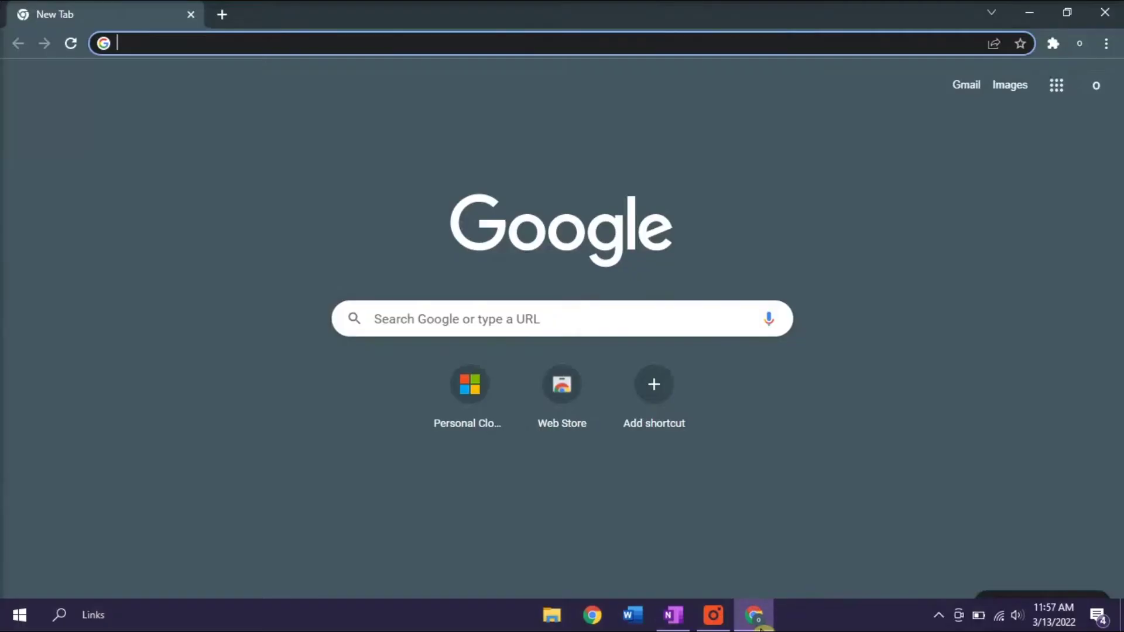
pyautogui.rightClick(342, 44)
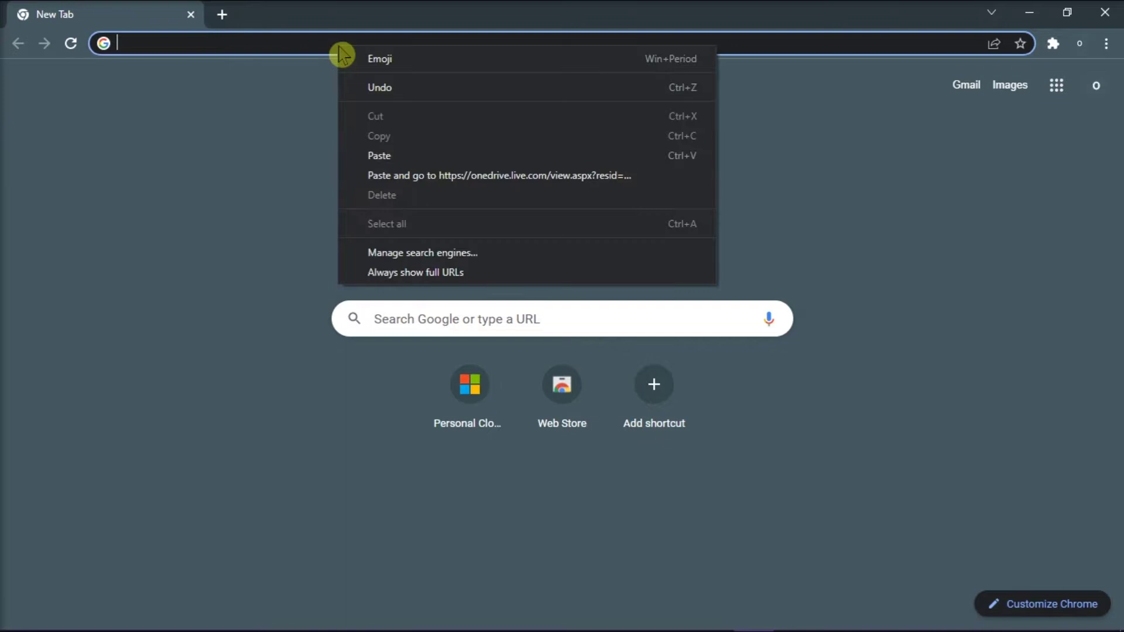
pyautogui.click(450, 156)
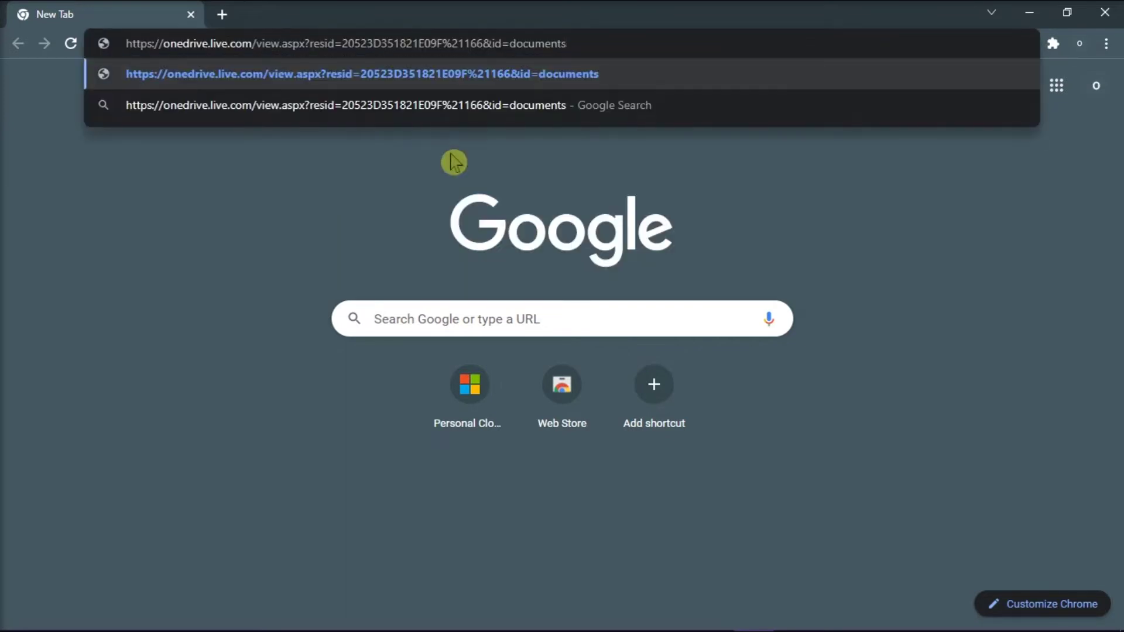
pyautogui.press('Return')
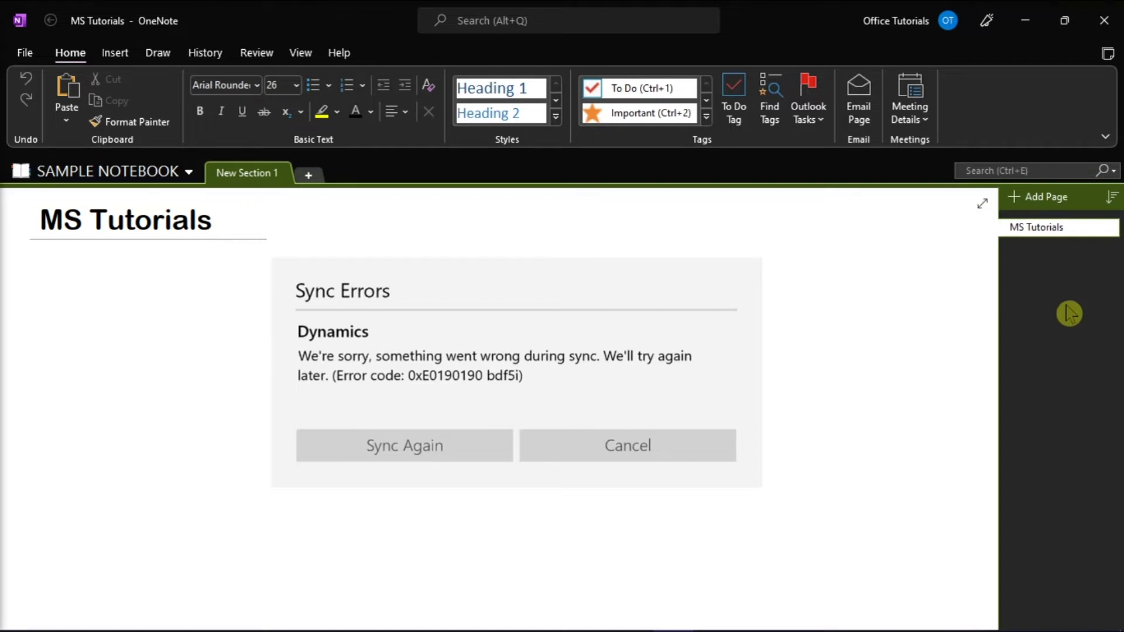
# - Close SAMPLE NOTEBOOK from its Info settings, then close the OneNote desktop window
pyautogui.click(25, 53)
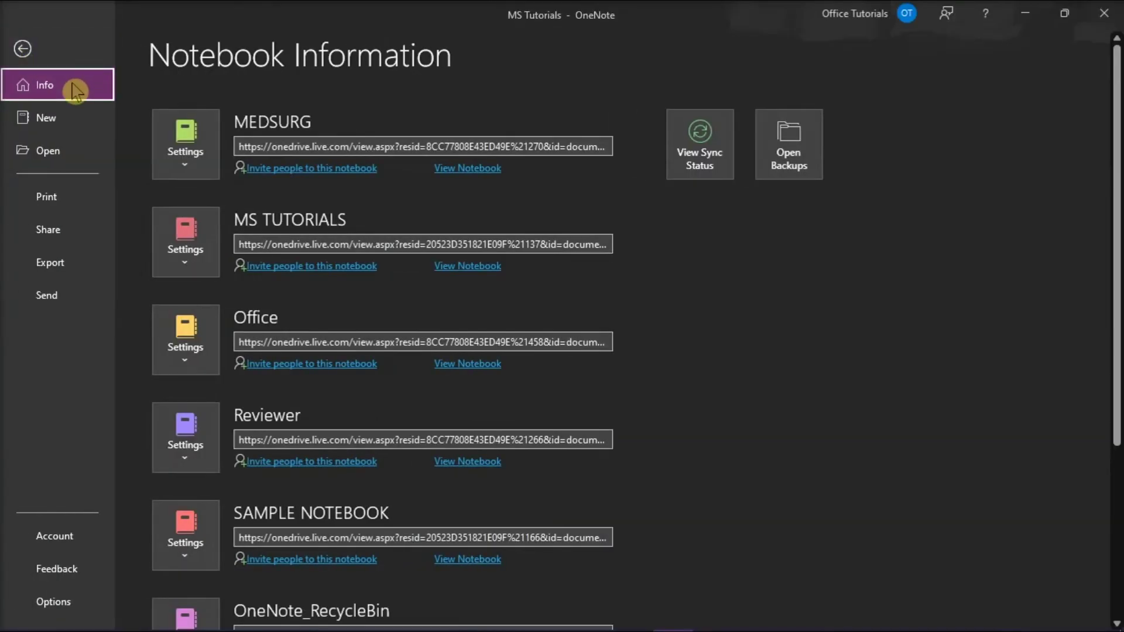
pyautogui.scroll(-1, 214, 363)
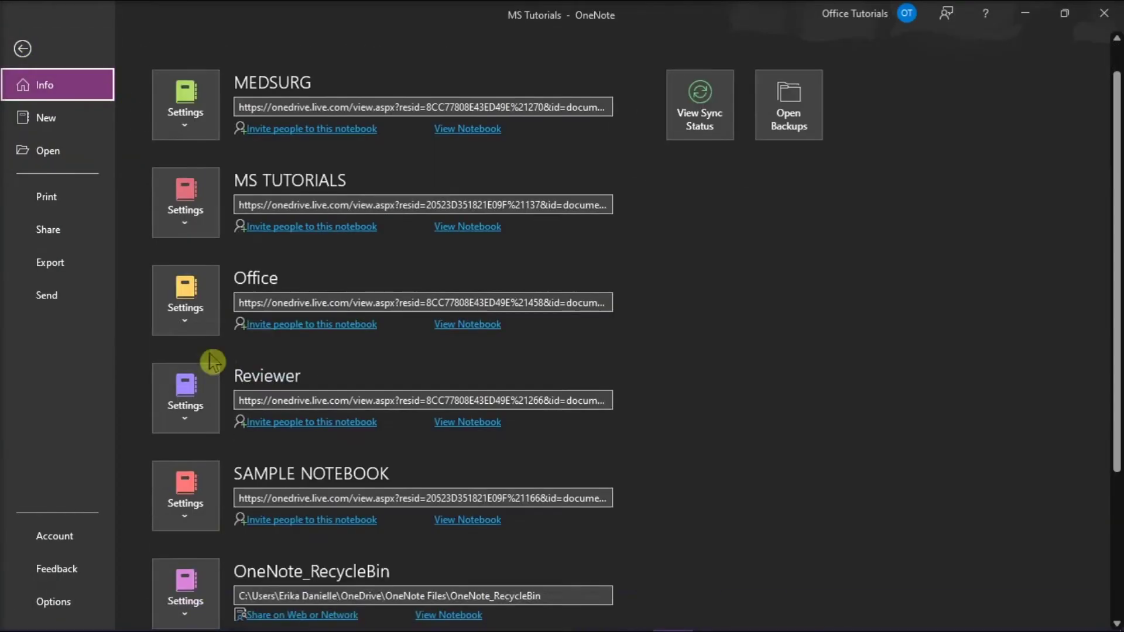
pyautogui.scroll(-2, 208, 364)
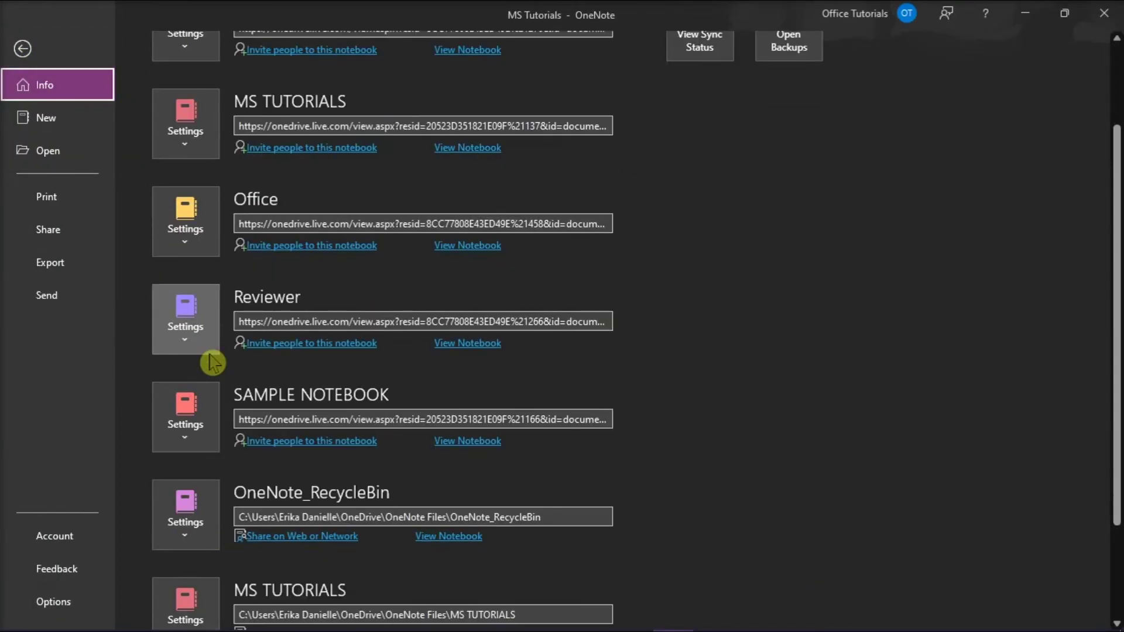
pyautogui.click(211, 423)
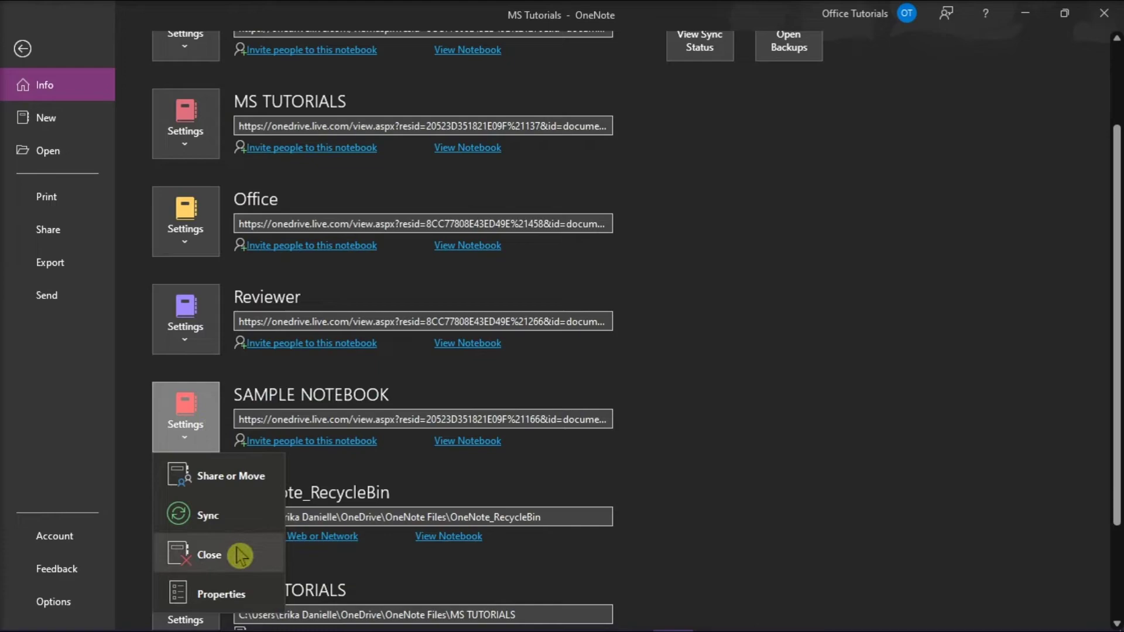
pyautogui.click(258, 566)
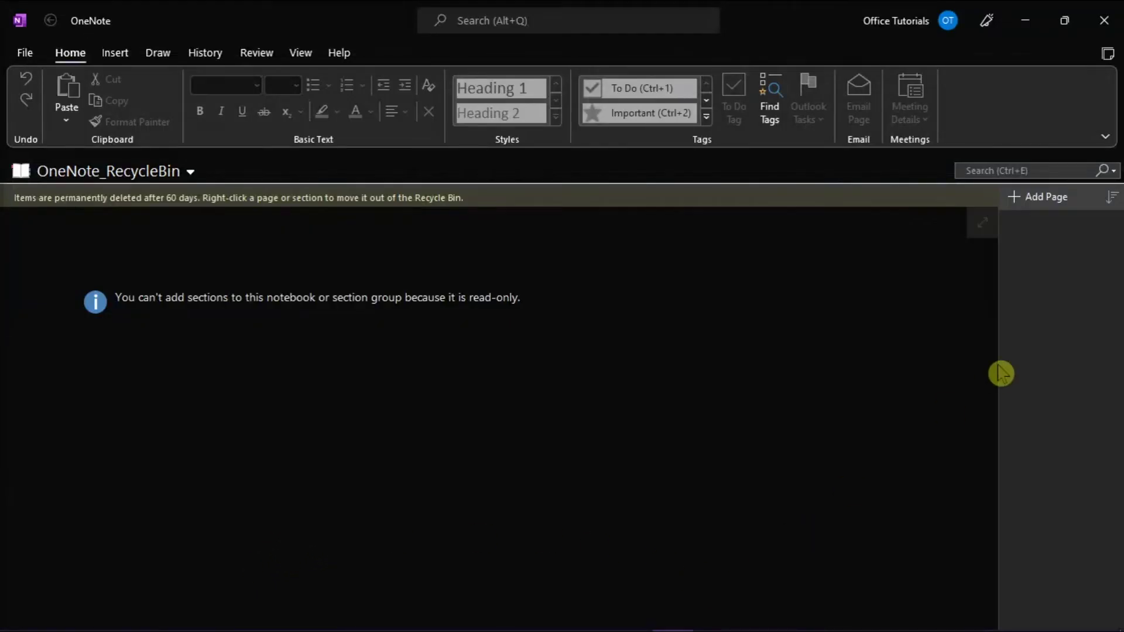
pyautogui.click(1115, 32)
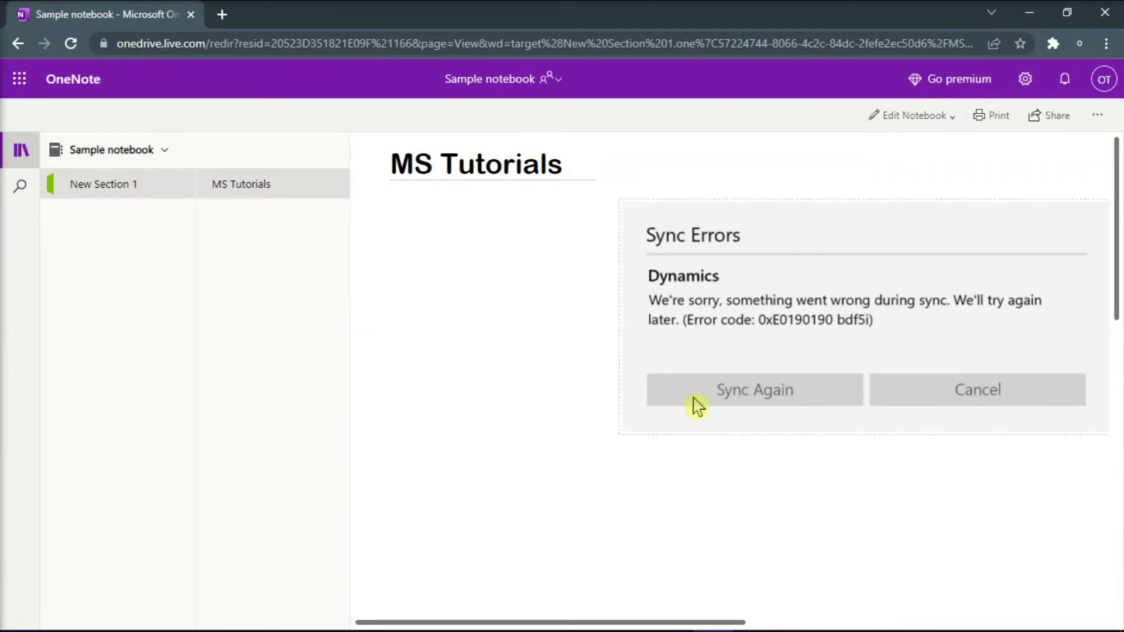
# - From OneNote for the web, reopen the Sample notebook in the desktop app via Edit Notebook
pyautogui.click(906, 125)
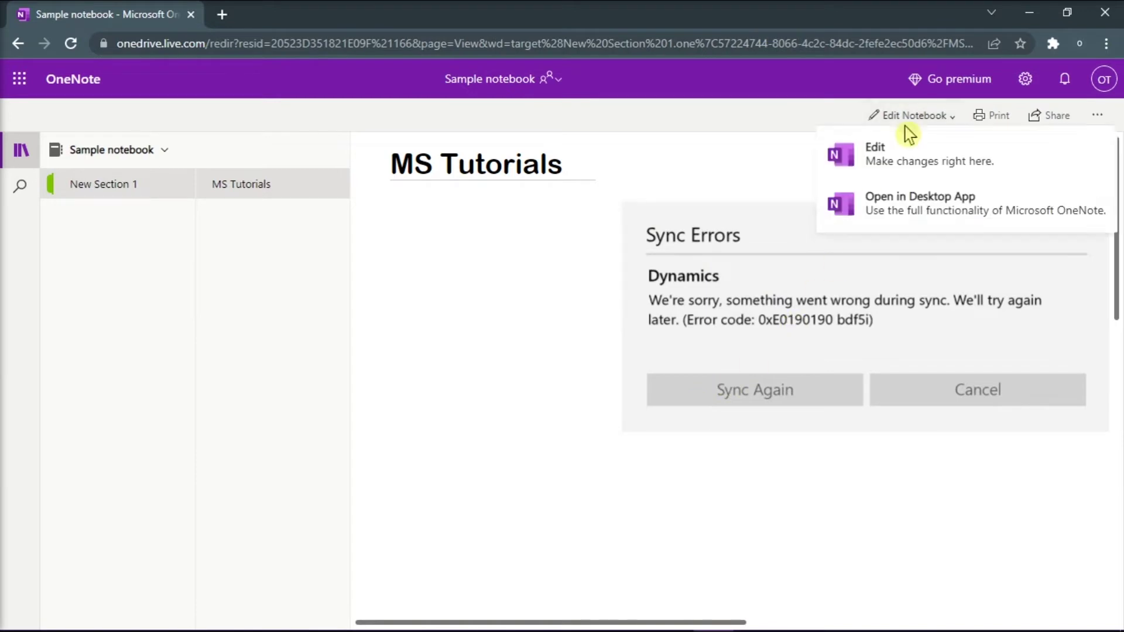
pyautogui.click(893, 215)
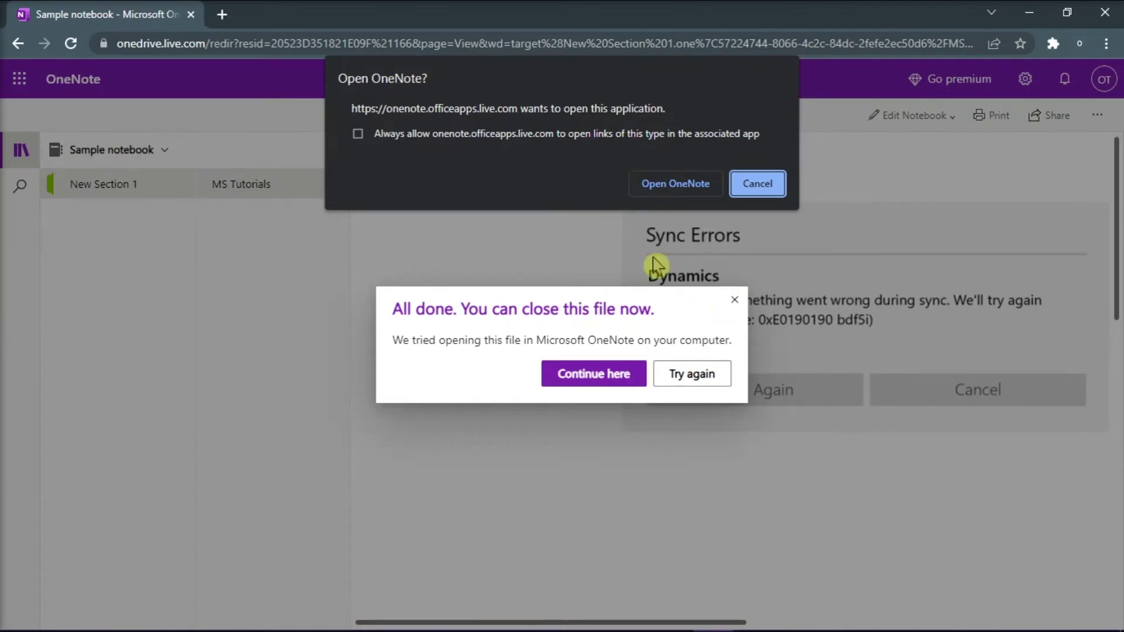
pyautogui.click(678, 186)
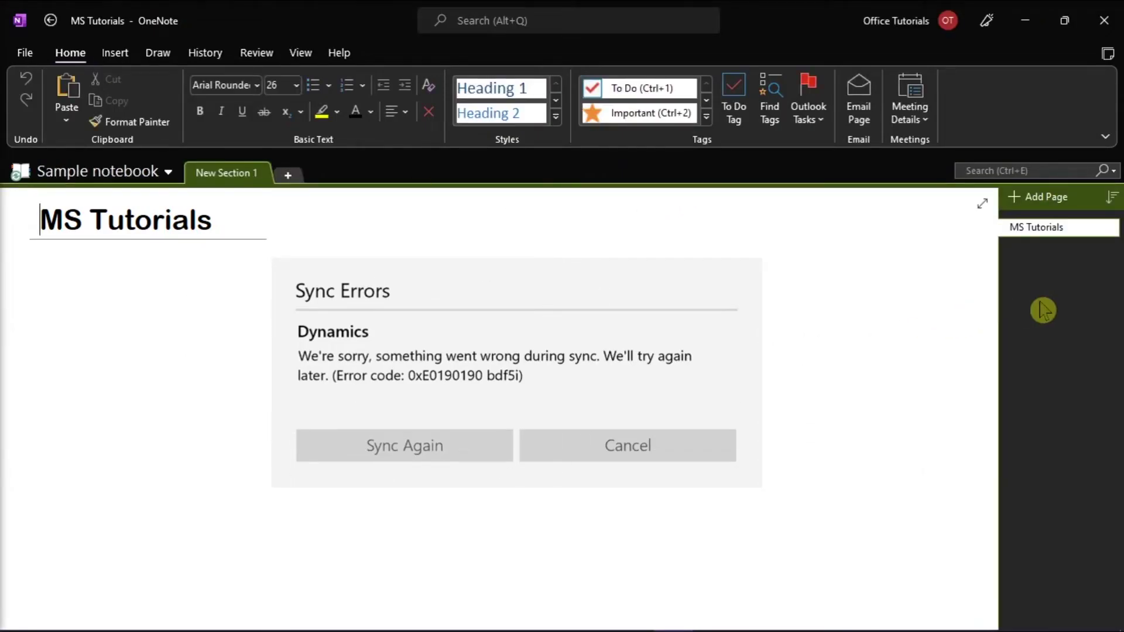
# - Close OneDrive from its system tray menu and confirm the shutdown
pyautogui.press('Down')
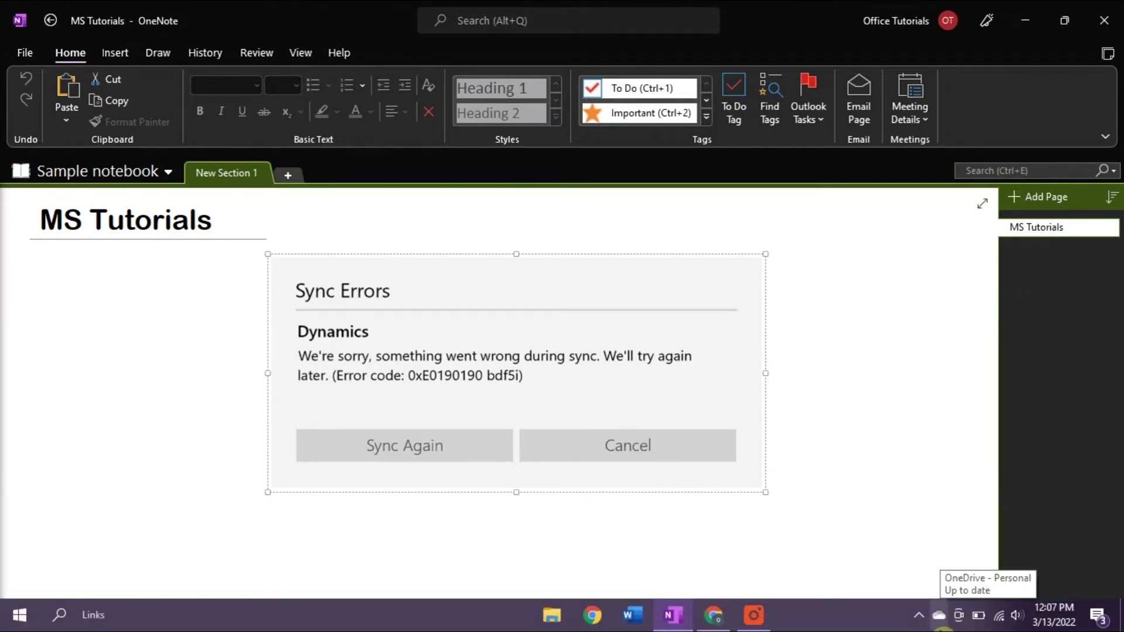
pyautogui.rightClick(938, 616)
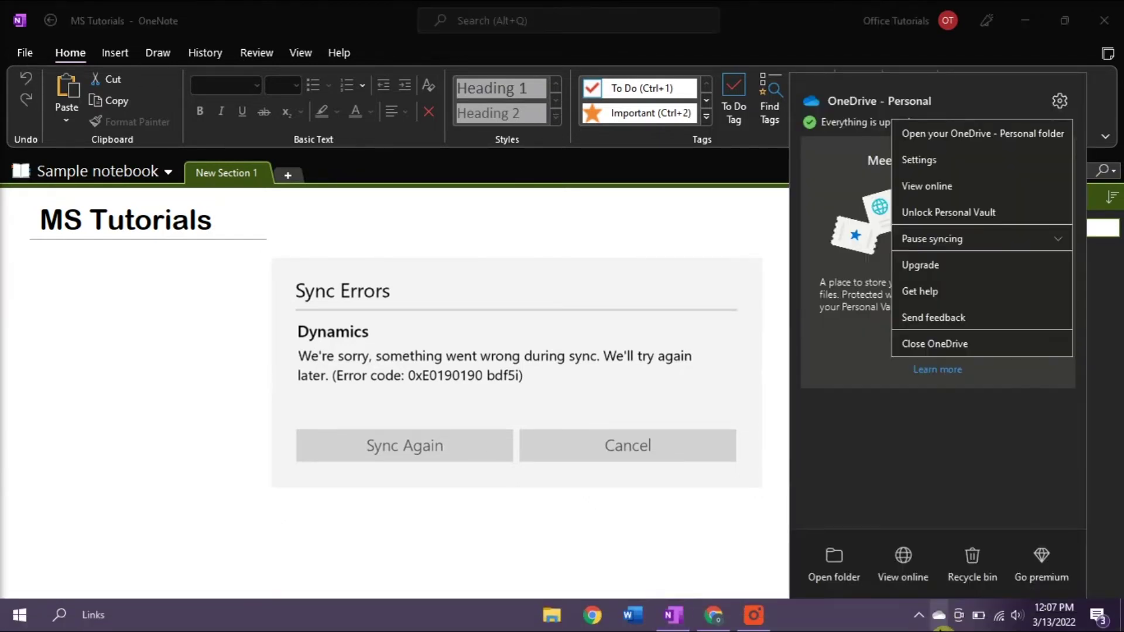
pyautogui.click(988, 343)
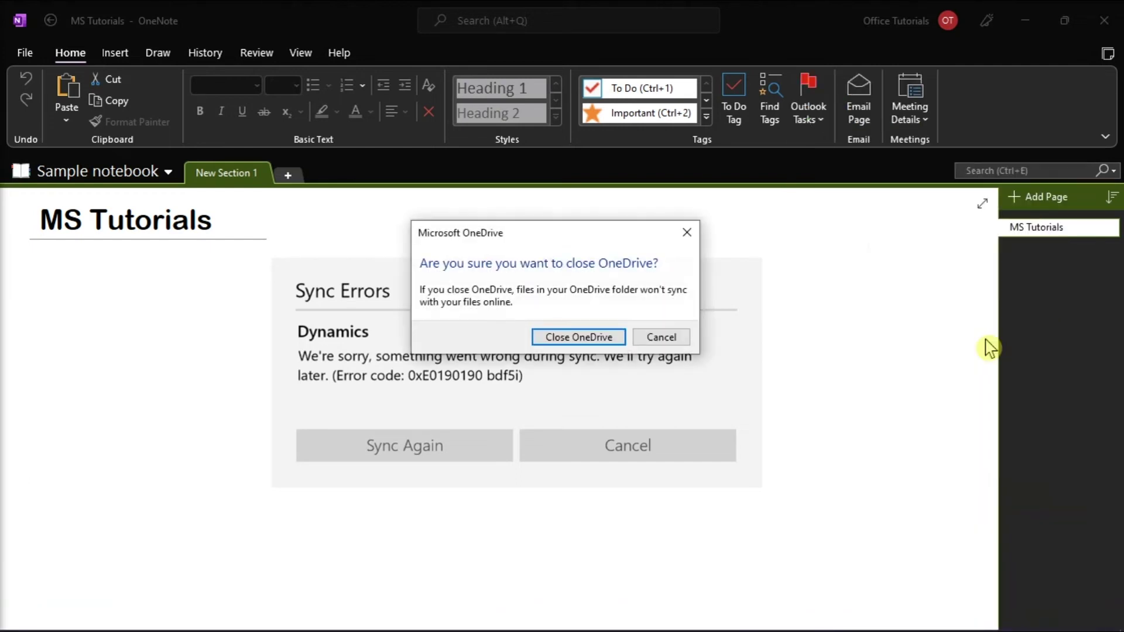
pyautogui.click(612, 336)
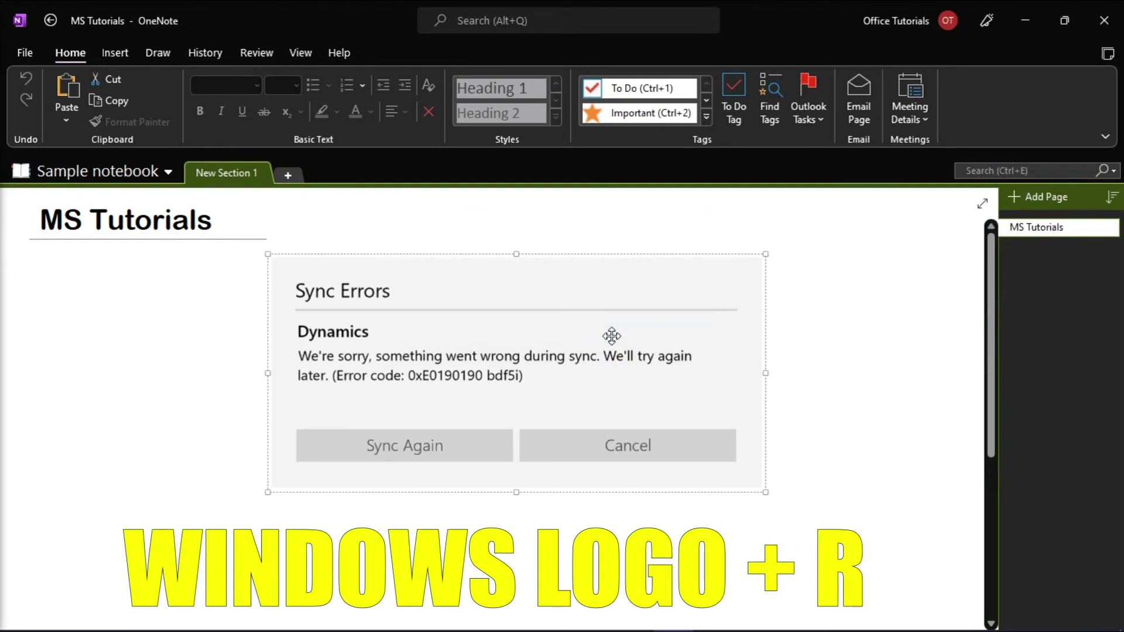
# - Run C:\Program Files\Microsoft OneDrive\onedrive.exe /reset through the Run dialog
pyautogui.press('super+r')
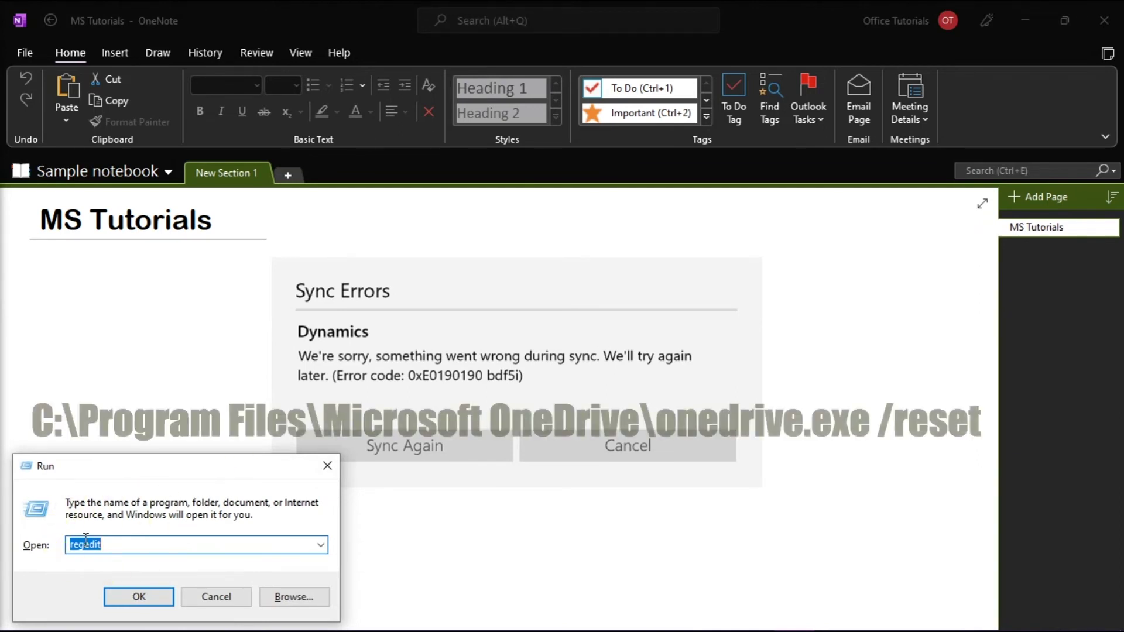
pyautogui.hotkey('ctrl', 'v')
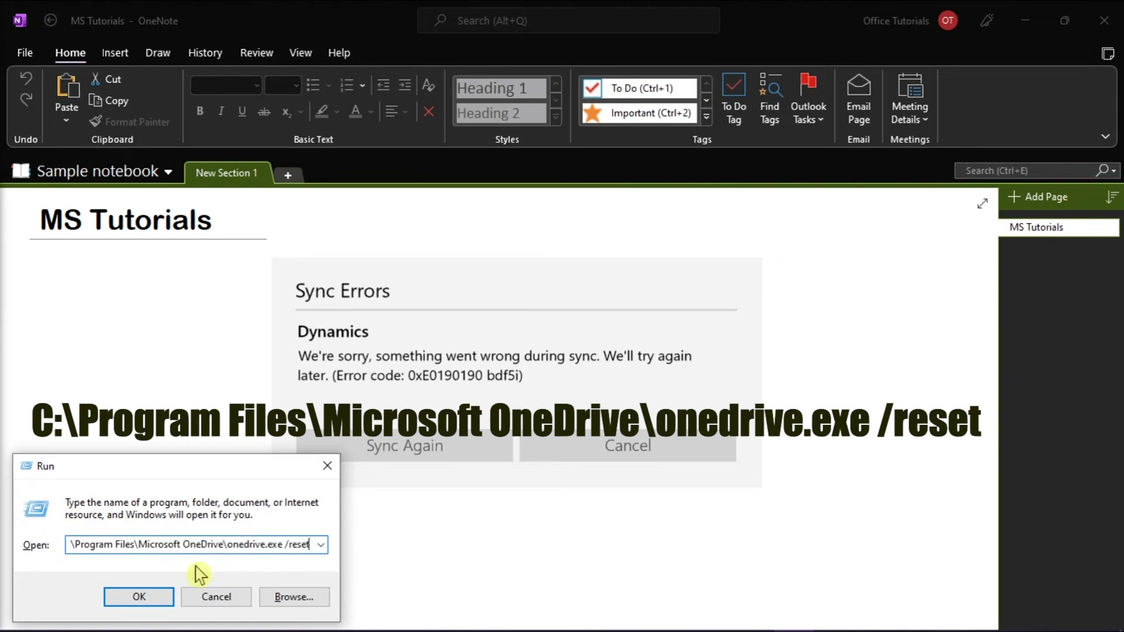
pyautogui.click(139, 600)
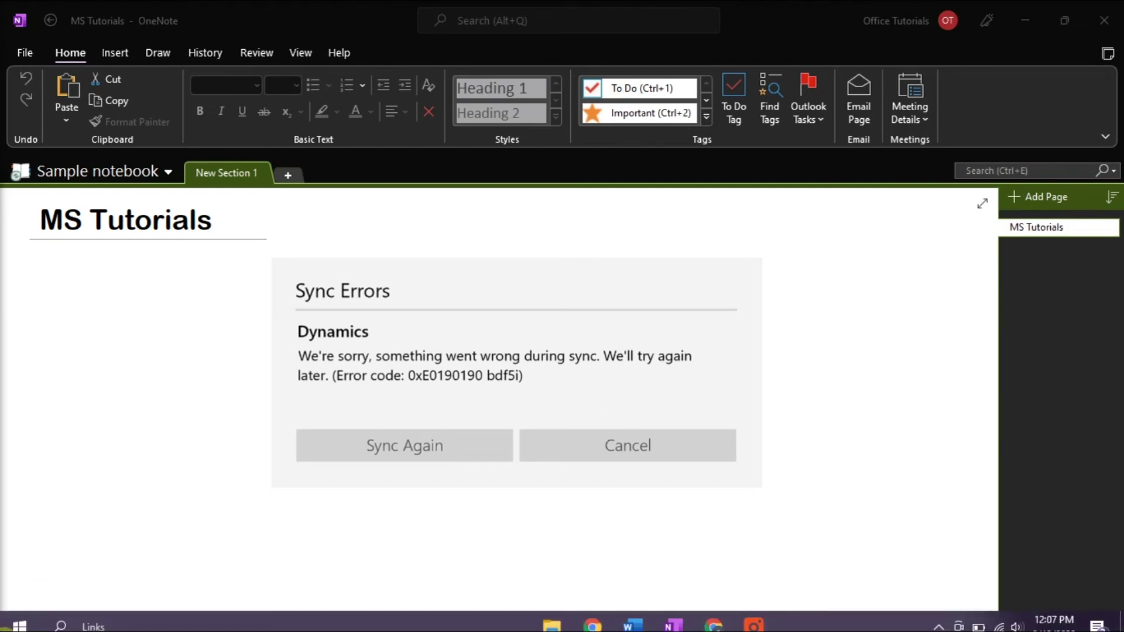
# - Search for OneDrive in Start, relaunch it, then bring OneNote back to front
pyautogui.click(19, 614)
pyautogui.write('ON')
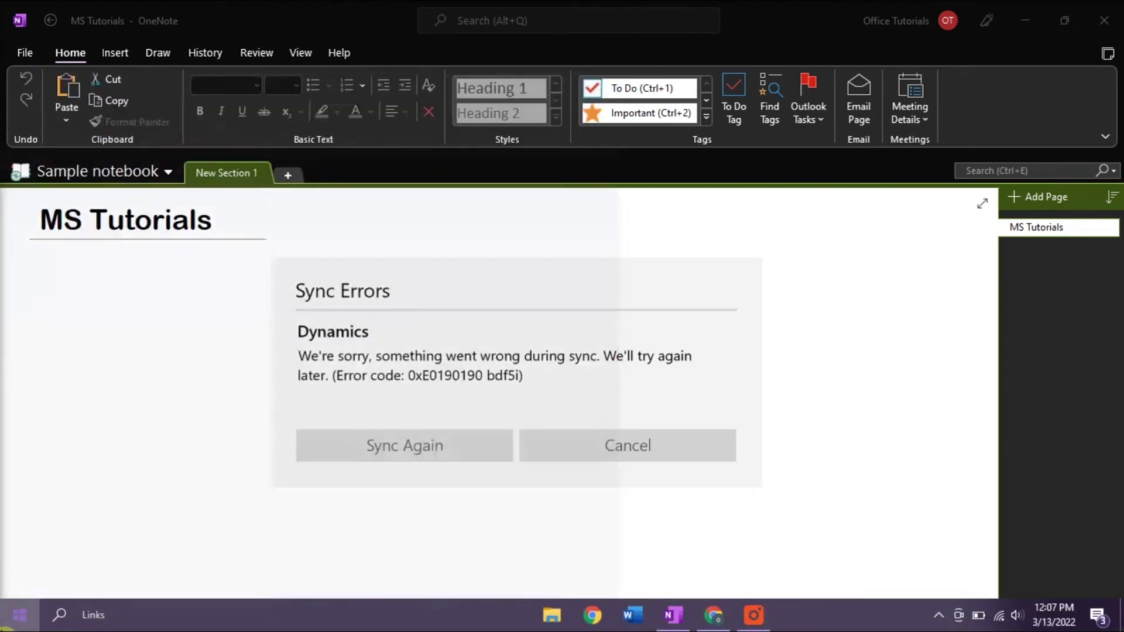
pyautogui.write('EDRIVE')
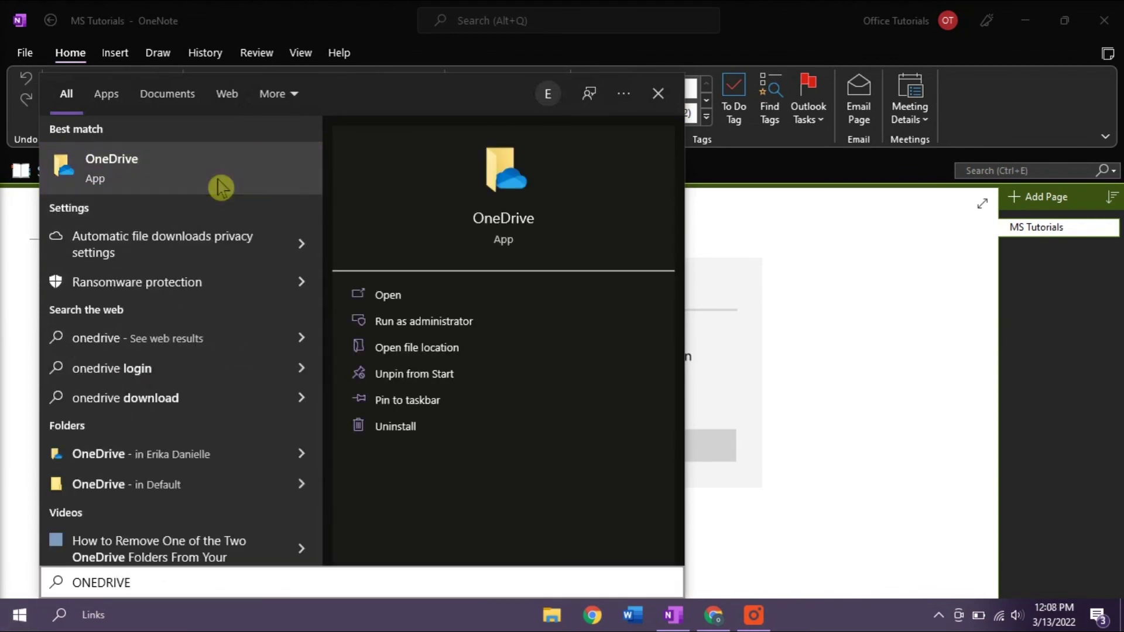
pyautogui.click(220, 191)
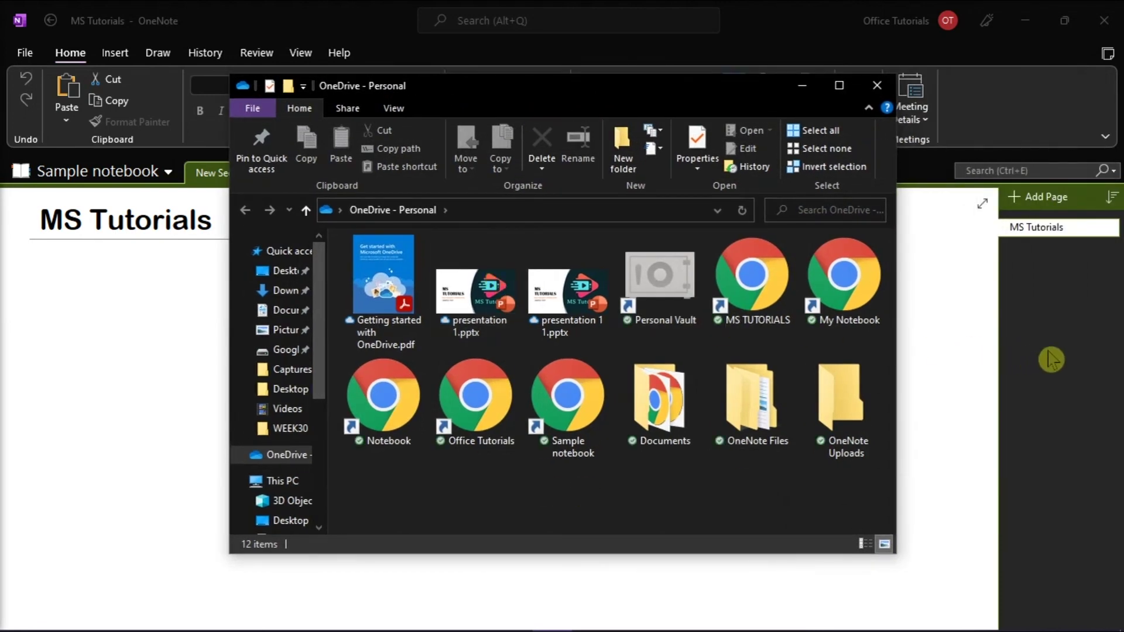
pyautogui.click(1051, 360)
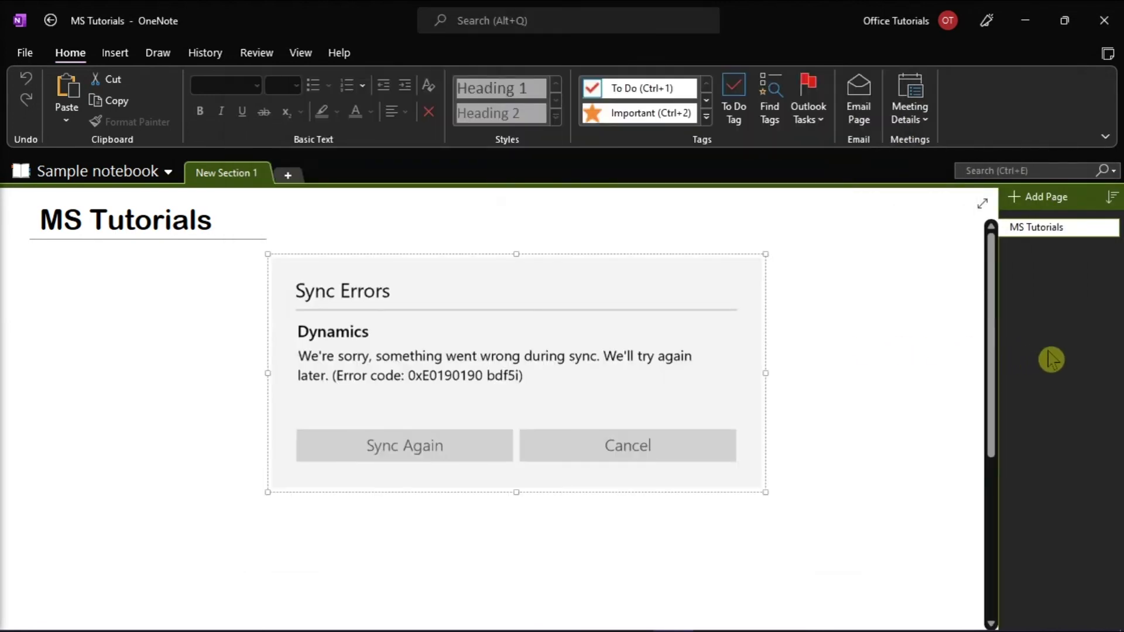